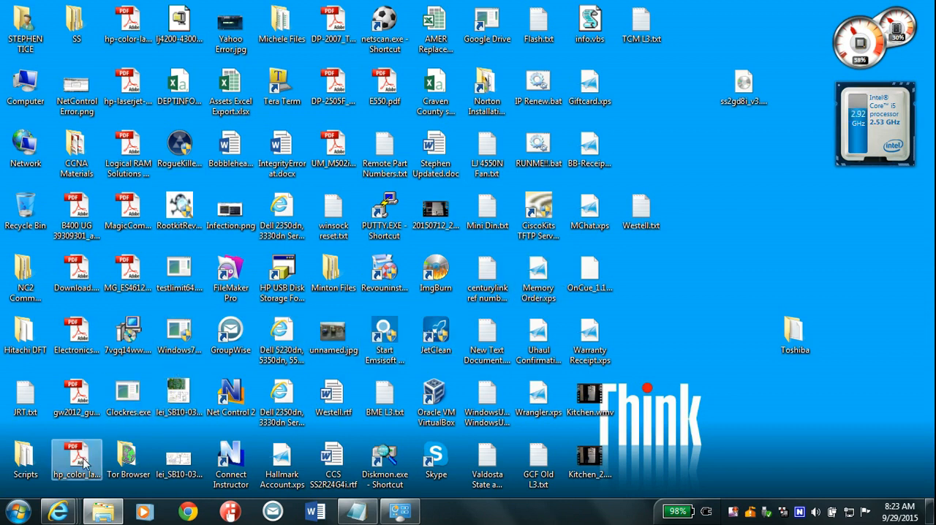
Switch to Internet Explorer and load the copier's web interface at 10.166.2.53.
mouse_move(58, 511)
left_click(237, 434)
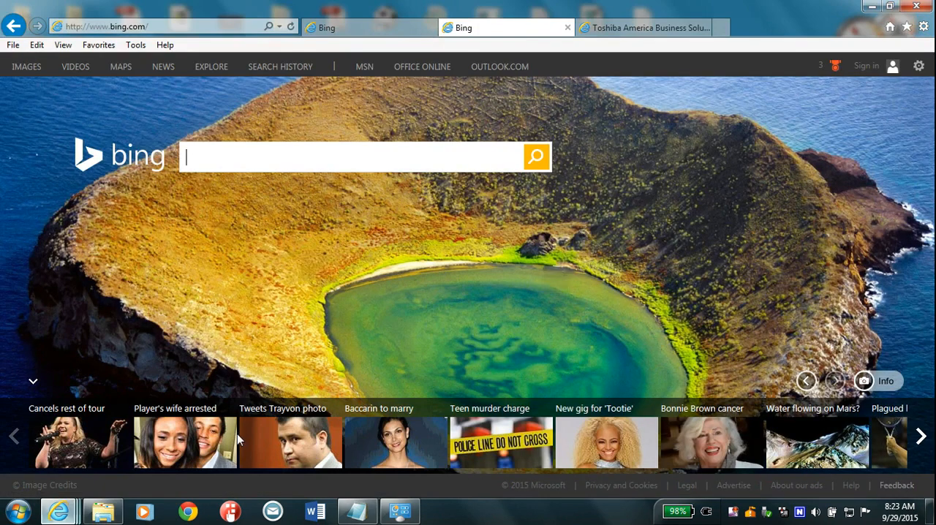
left_click(108, 26)
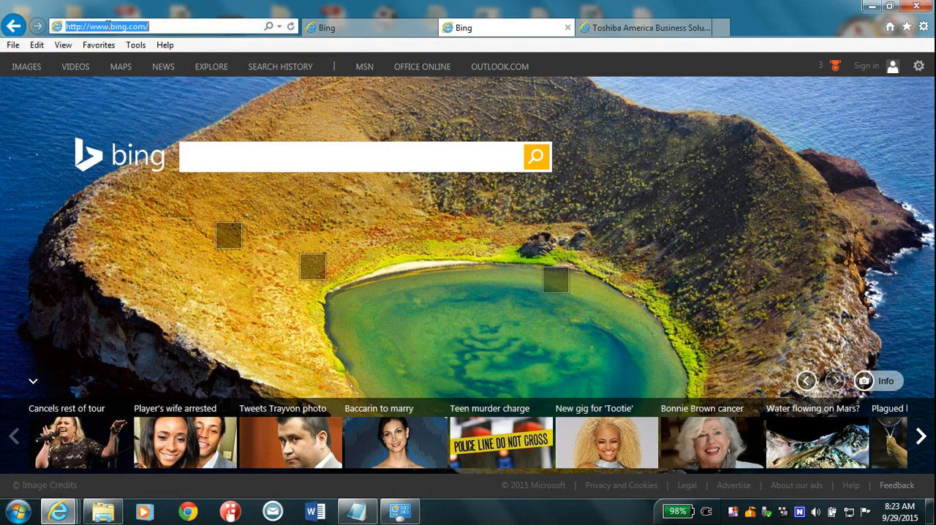
type("10.166")
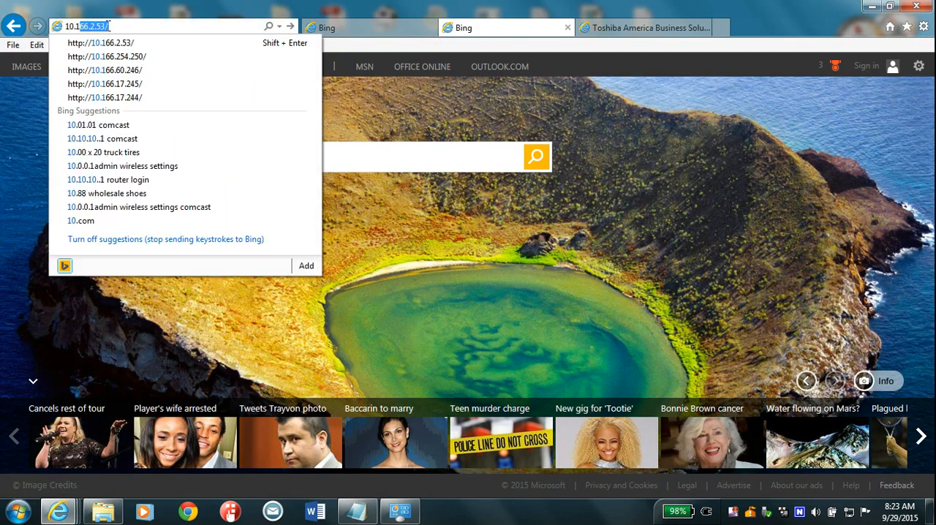
type(".2")
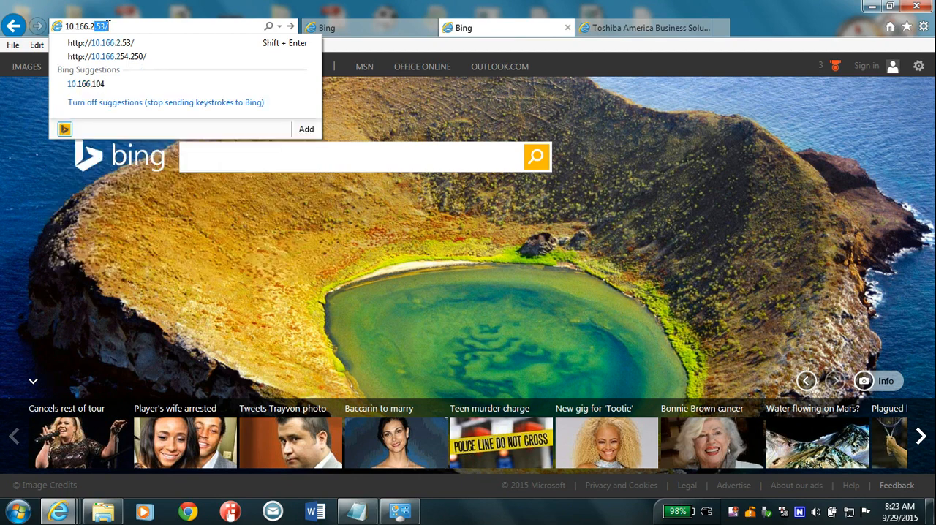
type(".53")
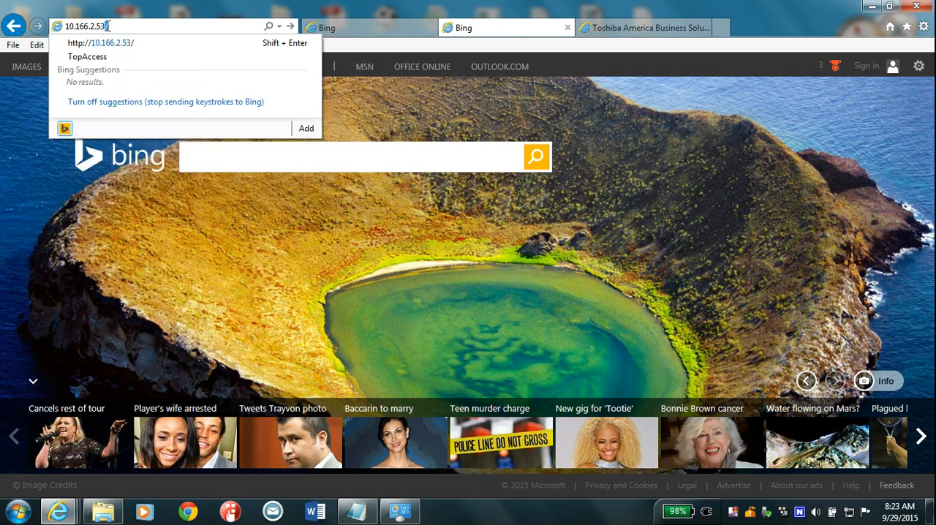
key("Return")
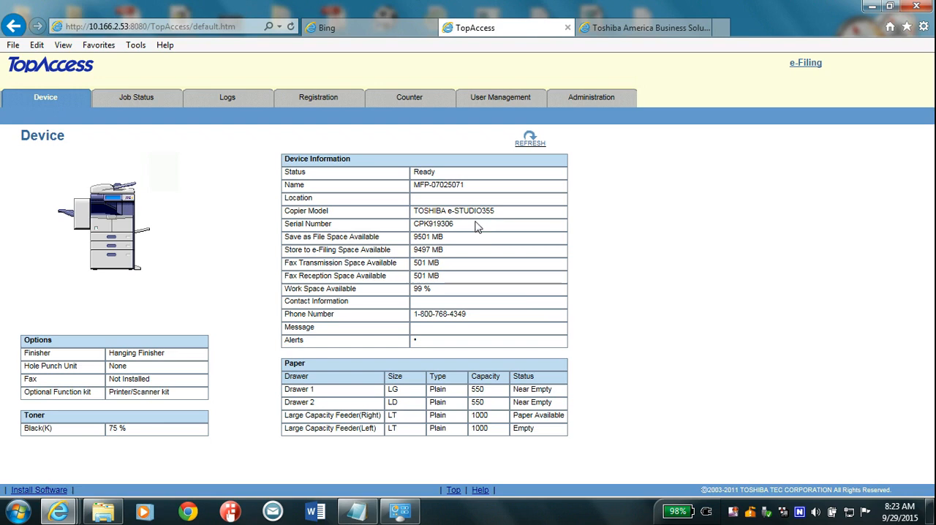
Check the driver site address in Driver Address.txt and open the drivers search on the Toshiba business site.
left_click(357, 510)
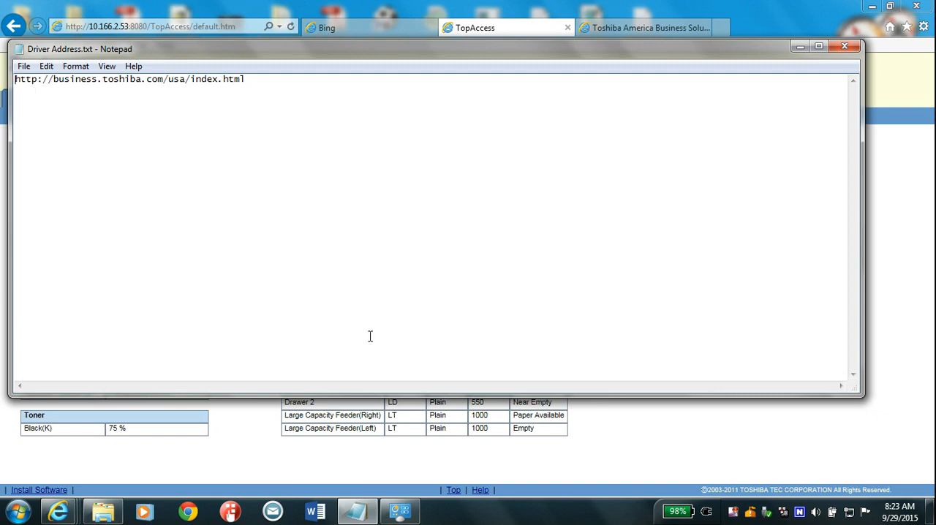
left_click(358, 510)
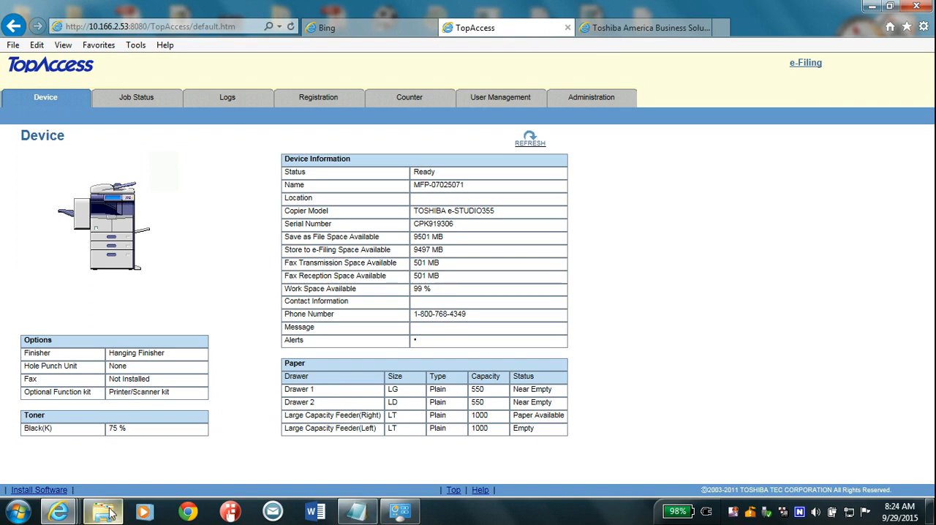
left_click(620, 28)
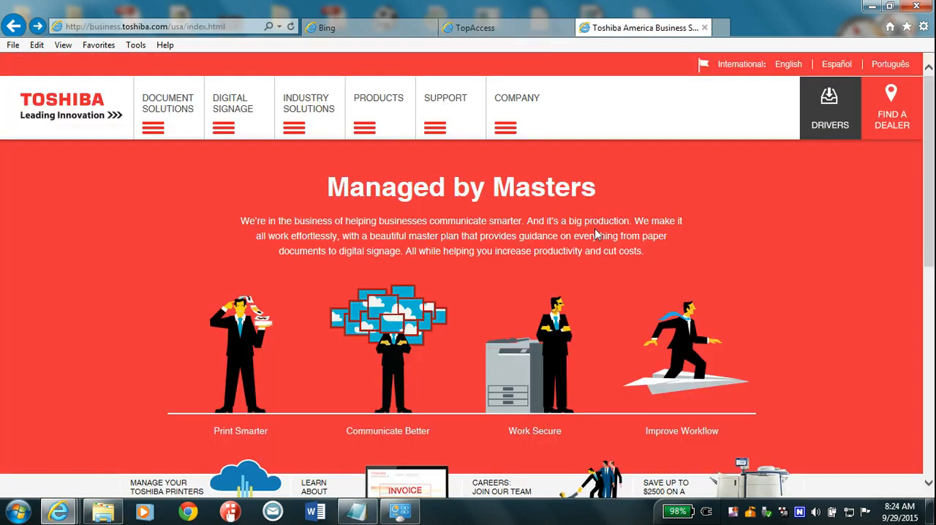
left_click(830, 111)
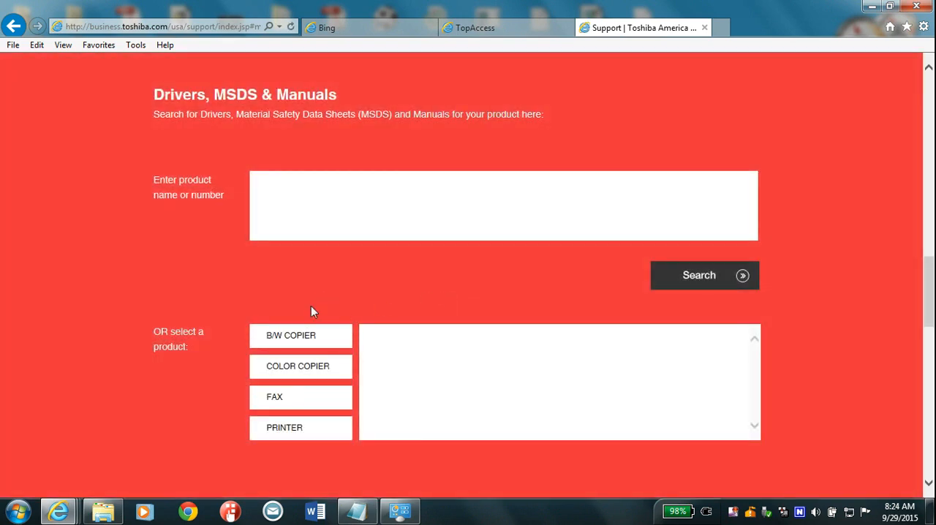
Choose the e-STUDIO355 from the B/W copier models to open its driver downloads.
left_click(294, 340)
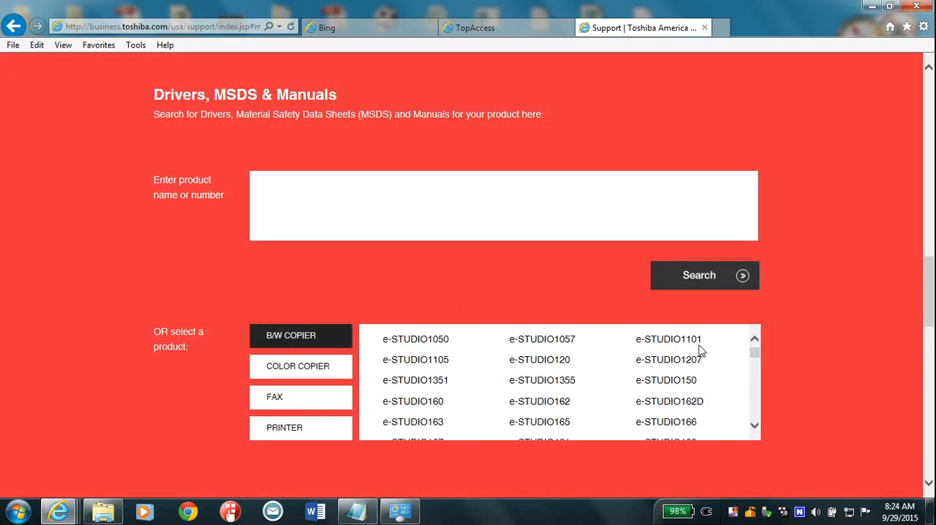
left_click_drag(755, 424, 756, 424)
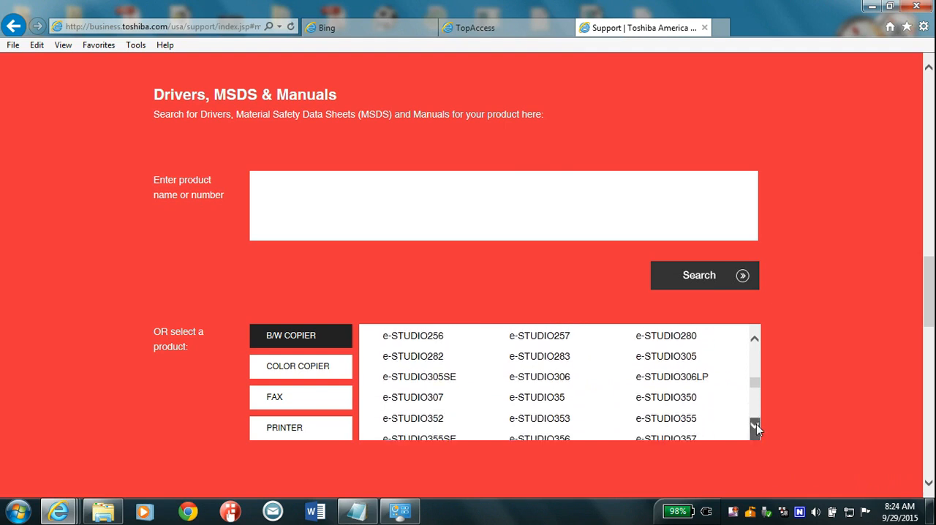
left_click(665, 419)
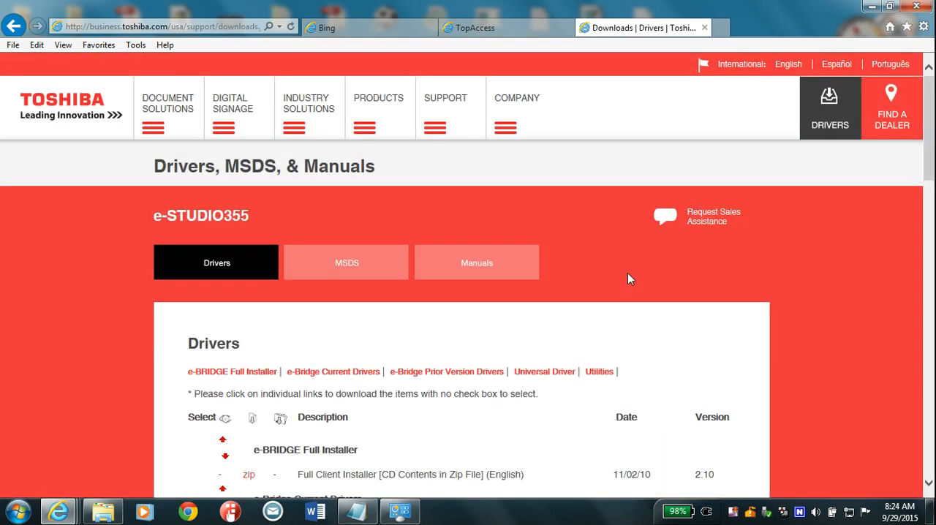
Start saving the e-BRIDGE Full Client Installer zip under a chosen location, and cancel the save.
left_click_drag(927, 164, 932, 223)
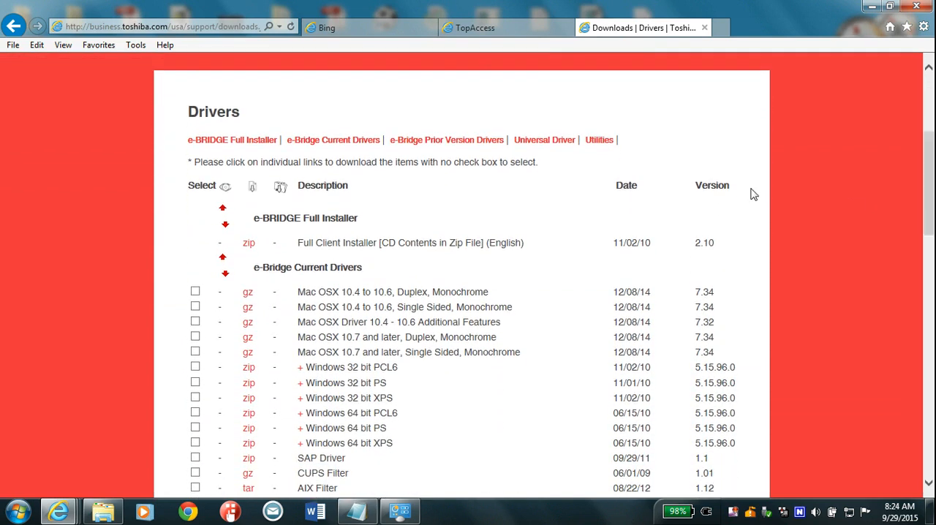
left_click(250, 245)
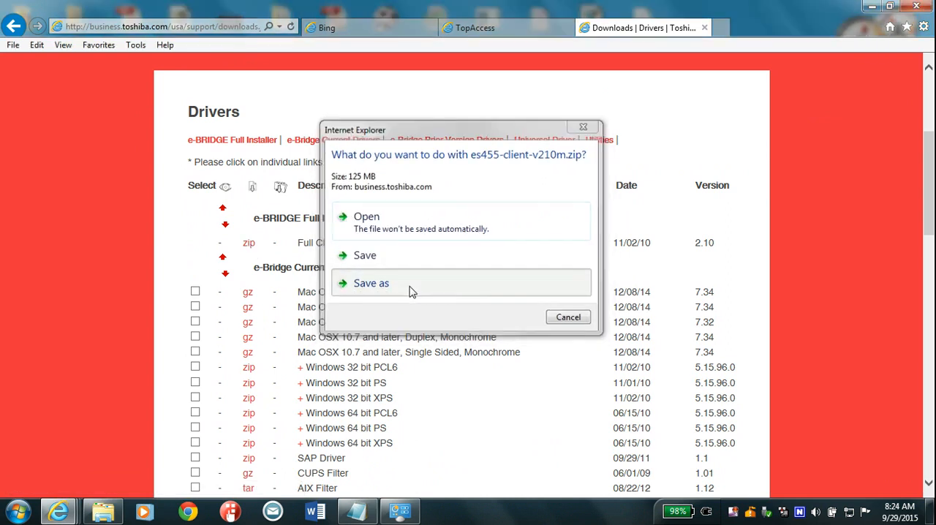
left_click(410, 291)
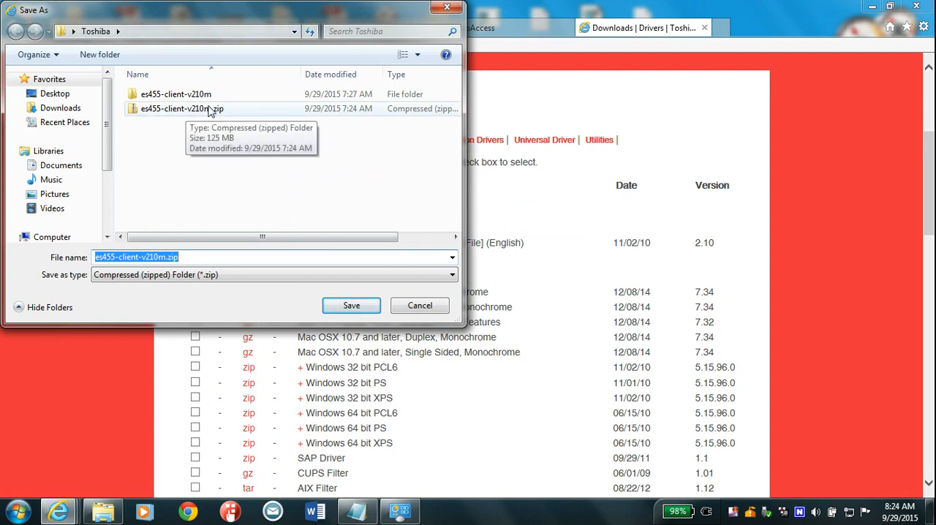
left_click(417, 304)
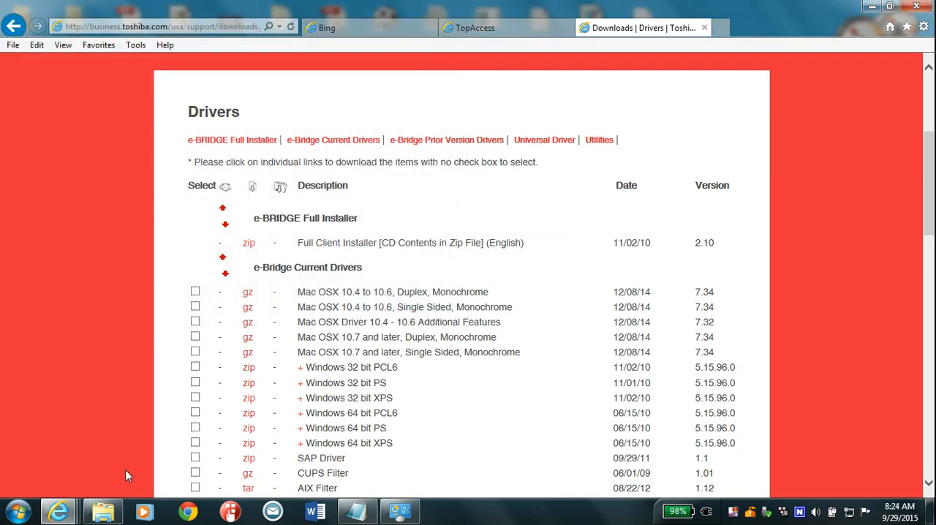
Start extracting es455-client-v210m.zip in the Toshiba folder, cancel the extraction and put the folder window away.
left_click(102, 508)
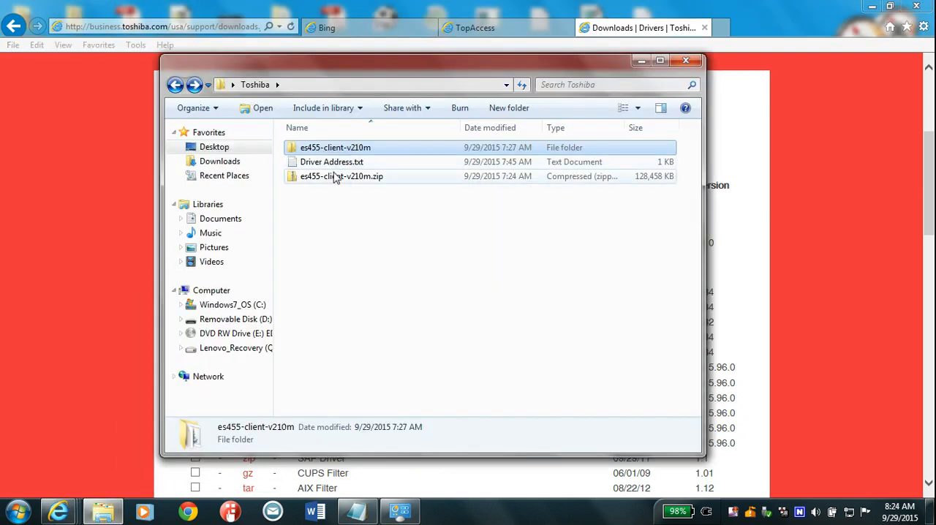
right_click(334, 180)
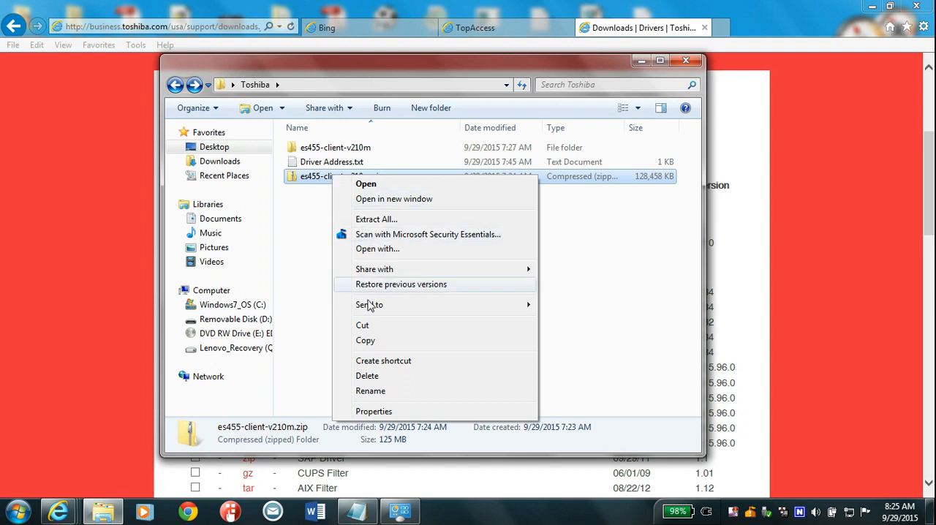
left_click(385, 221)
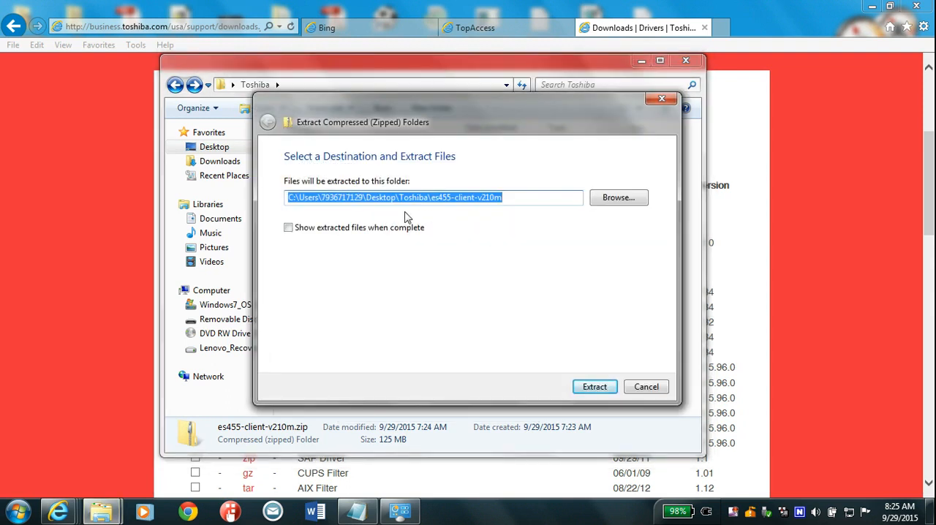
left_click(640, 390)
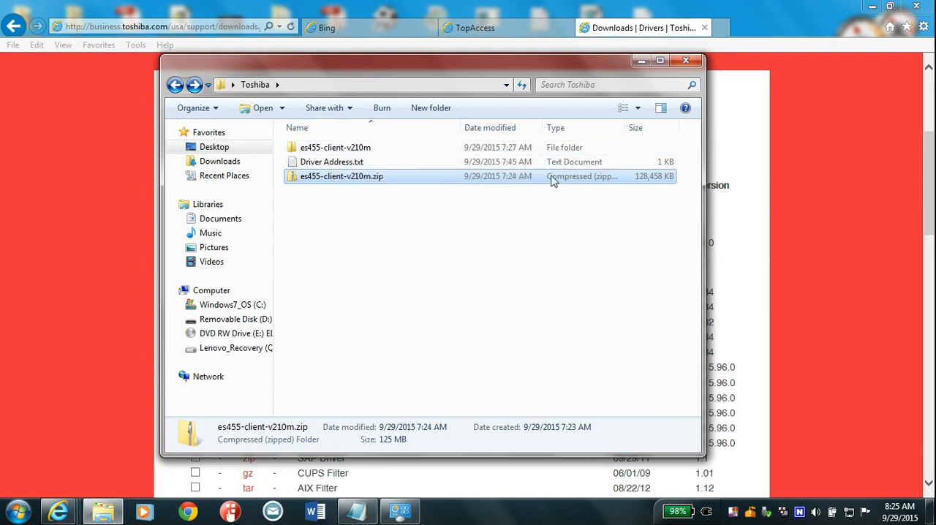
left_click(102, 511)
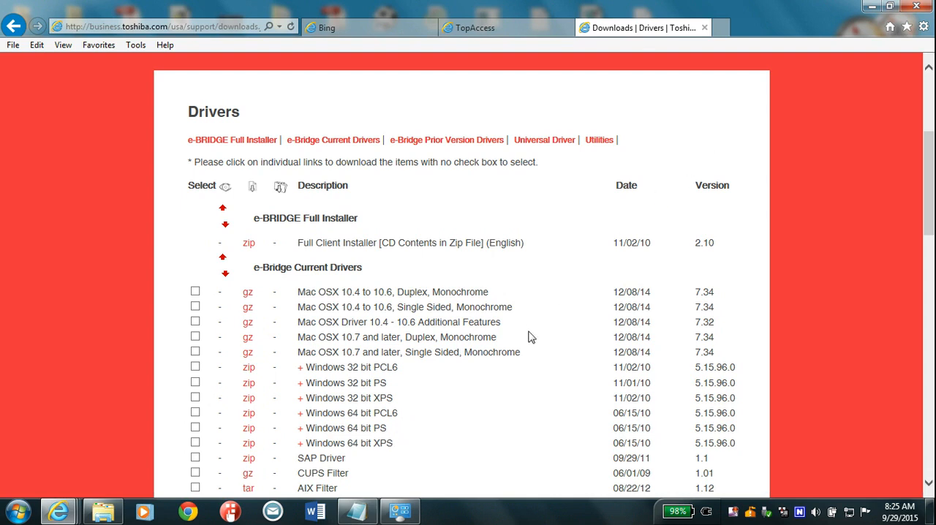
Open Devices and Printers and show the ports in the print server properties with Microsoft XPS Document Writer selected.
left_click(17, 511)
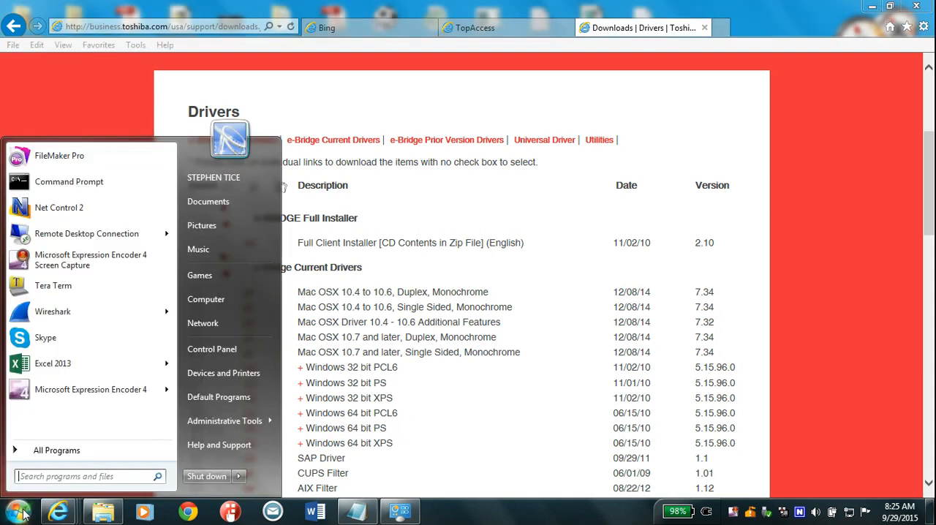
left_click(239, 380)
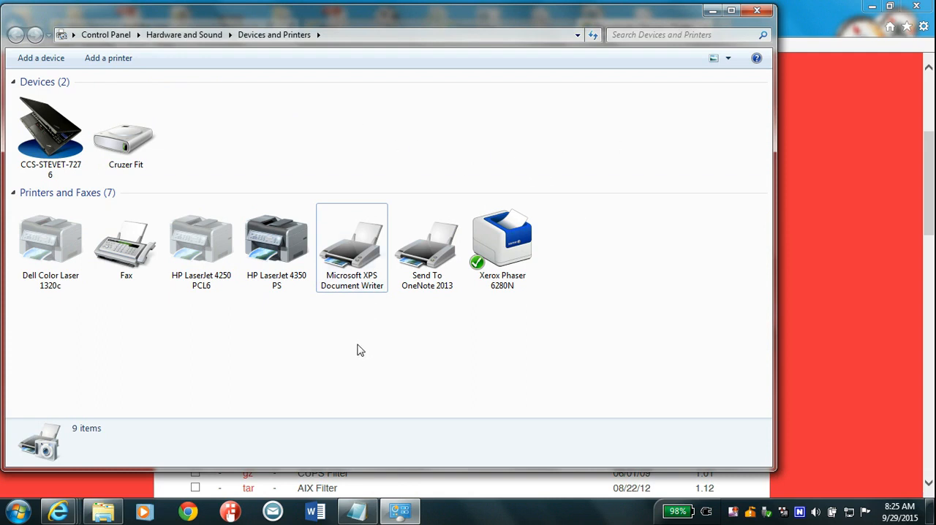
left_click(348, 264)
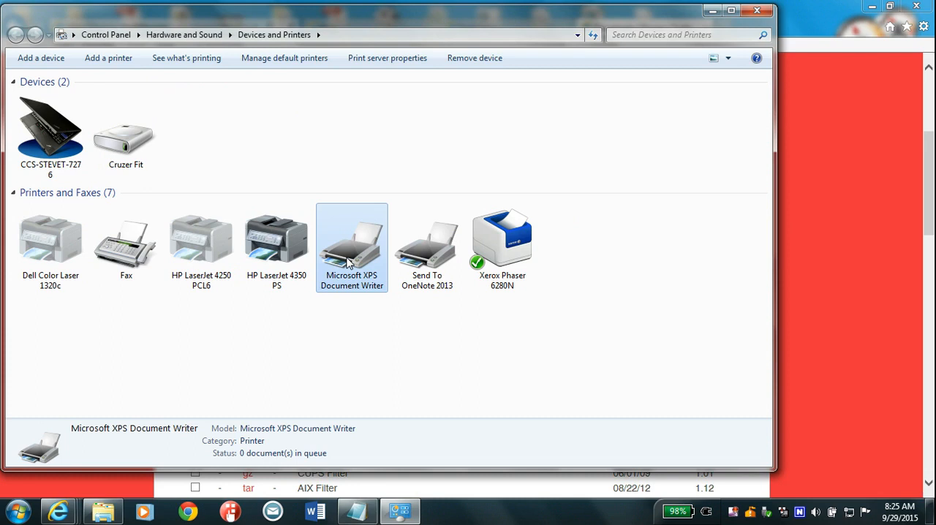
left_click(379, 64)
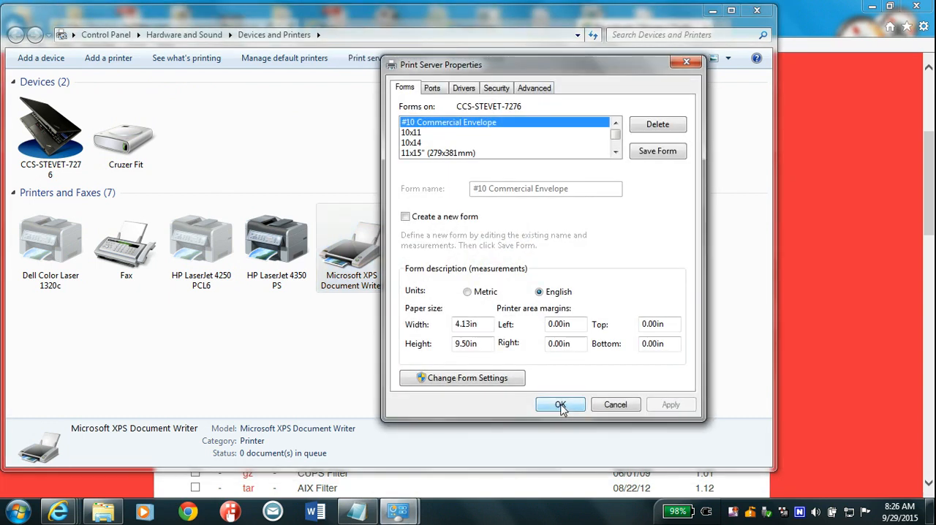
left_click(432, 91)
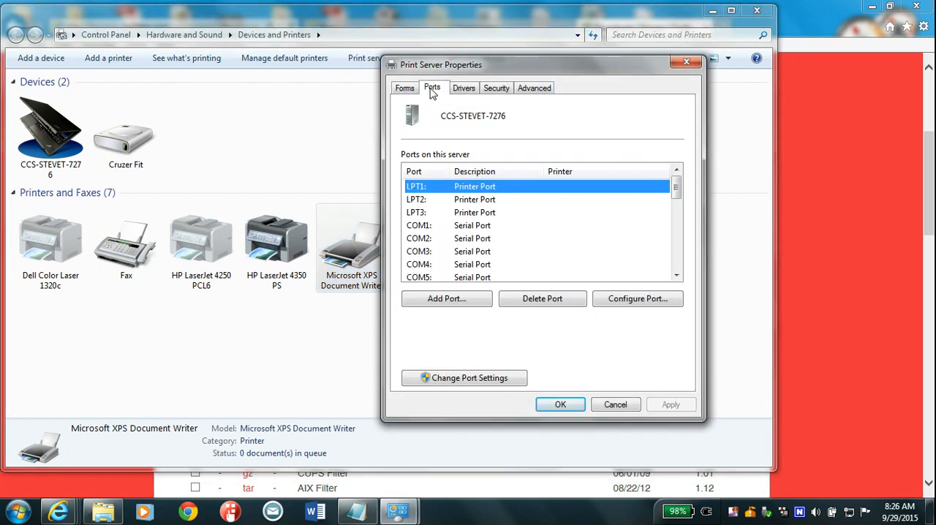
Widen the port name column and examine the print server's existing ports for the copier's IP address.
left_click_drag(451, 176, 591, 176)
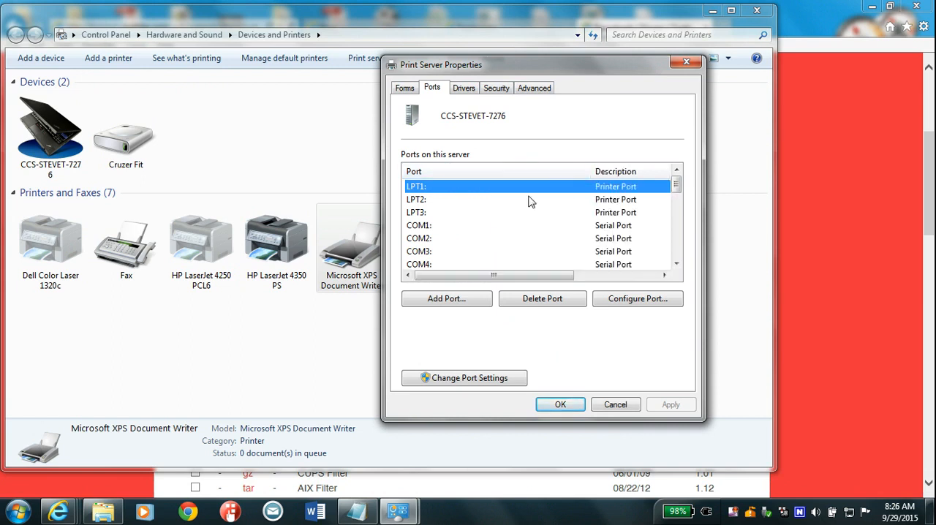
left_click(676, 264)
left_click(677, 264)
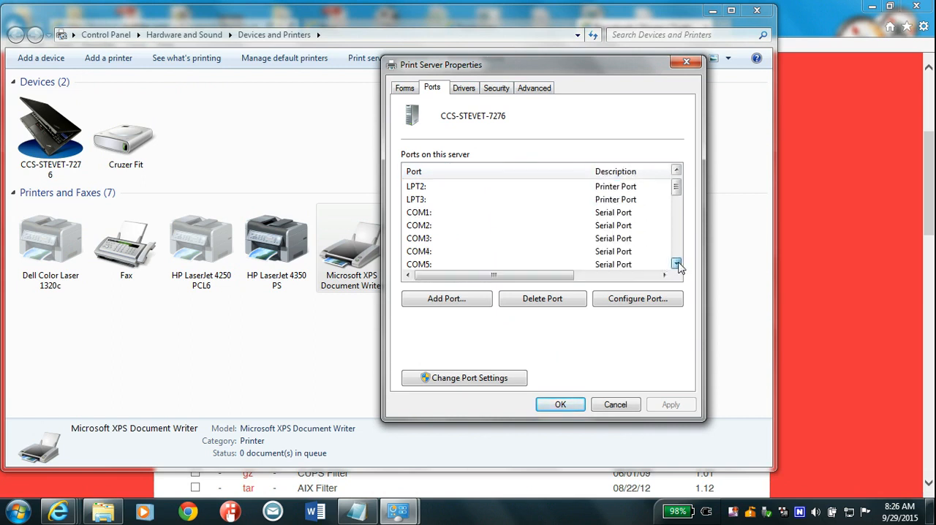
left_click(676, 264)
left_click(676, 264)
left_click(677, 263)
left_click(677, 264)
left_click(676, 264)
left_click(676, 264)
left_click(676, 264)
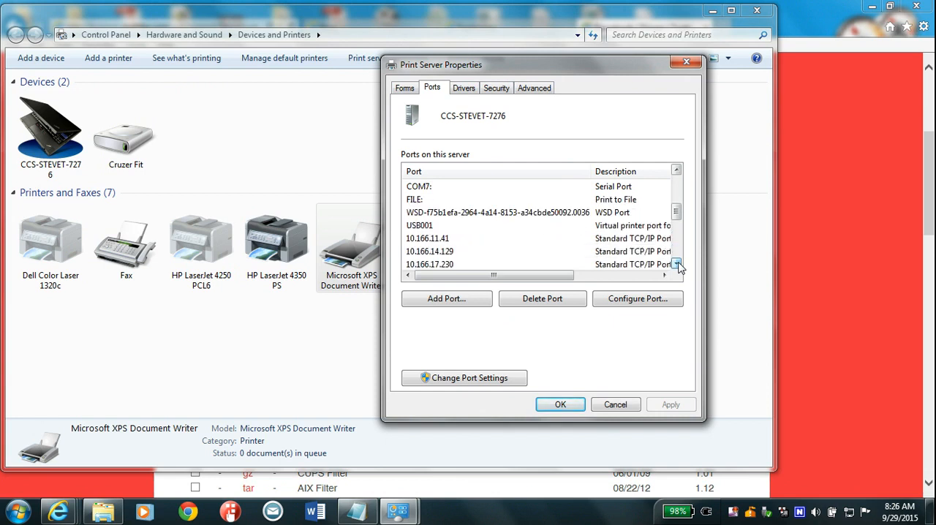
left_click(676, 264)
left_click(676, 264)
left_click(677, 264)
left_click(676, 264)
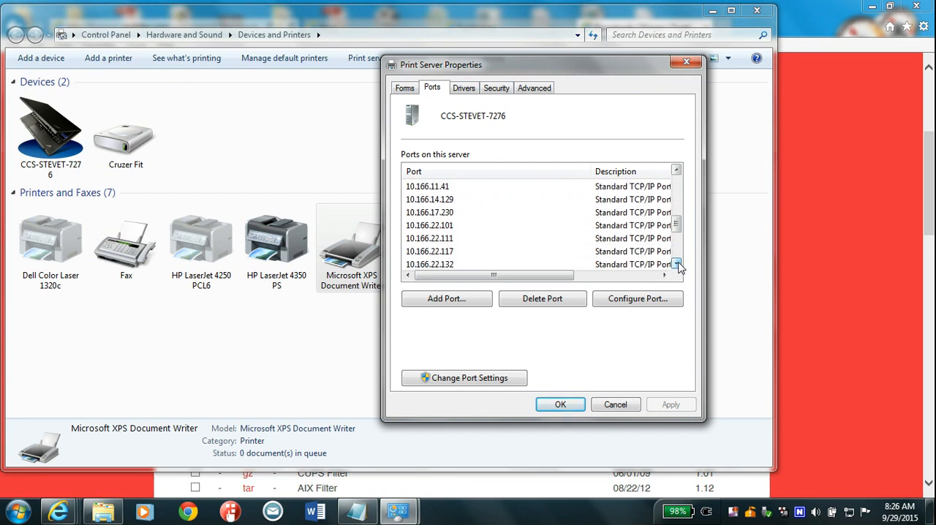
left_click(676, 264)
left_click(676, 264)
left_click(676, 264)
left_click(677, 263)
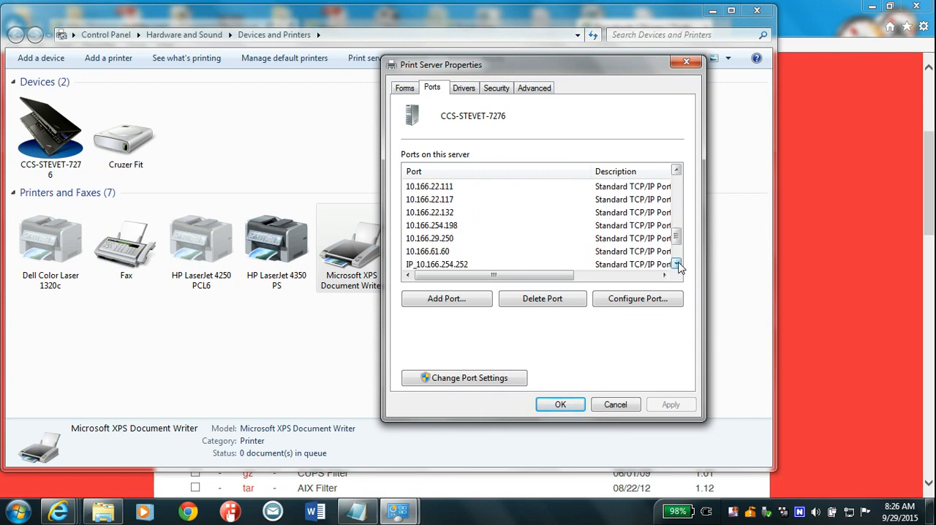
left_click(676, 263)
left_click(677, 264)
left_click(676, 264)
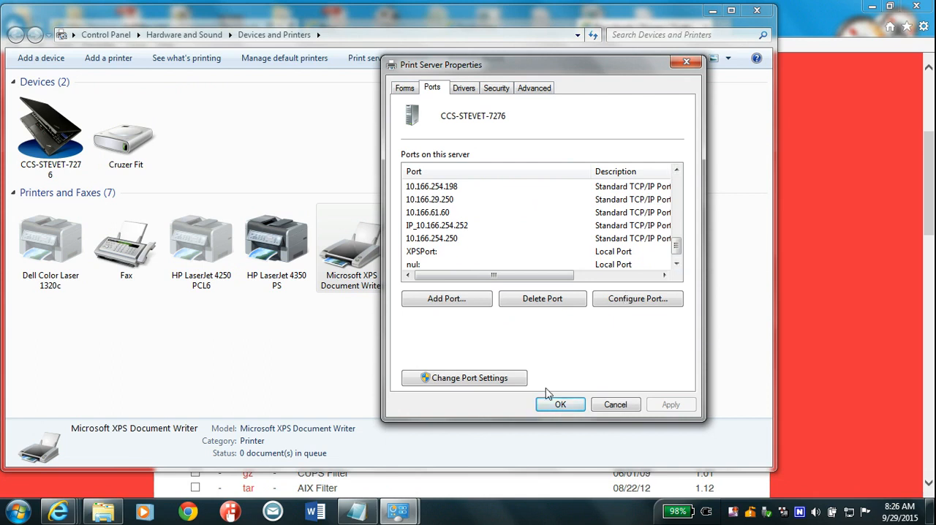
Add a Standard TCP/IP printer port for IP address 10.166.2.53 and close the print server properties.
left_click(447, 300)
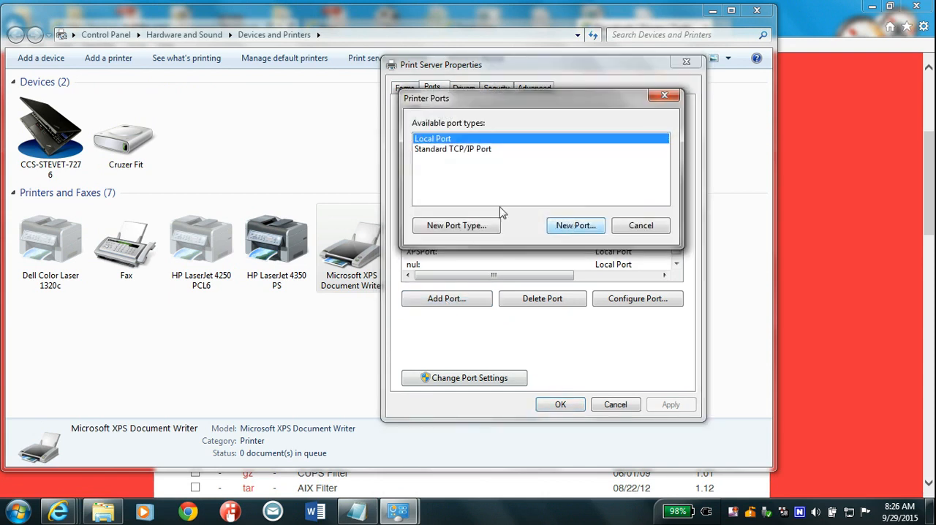
left_click(460, 149)
left_click(575, 225)
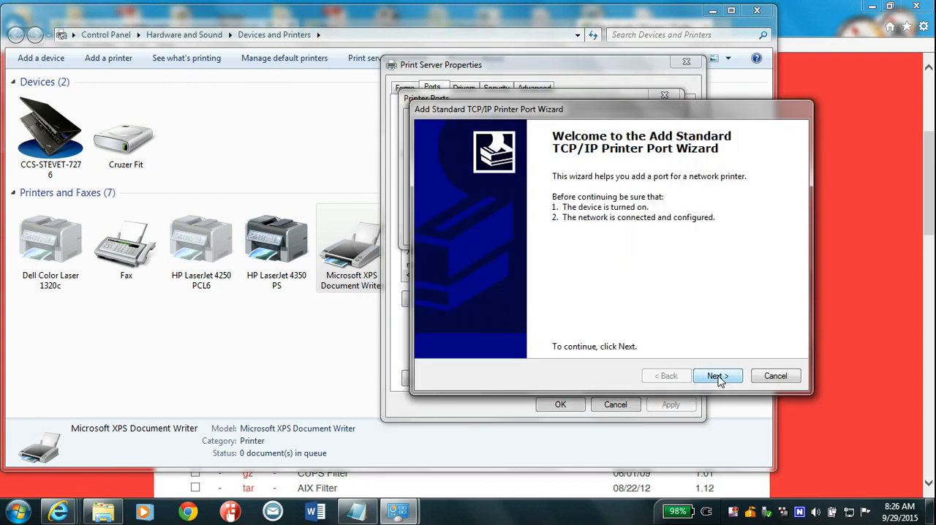
left_click(720, 375)
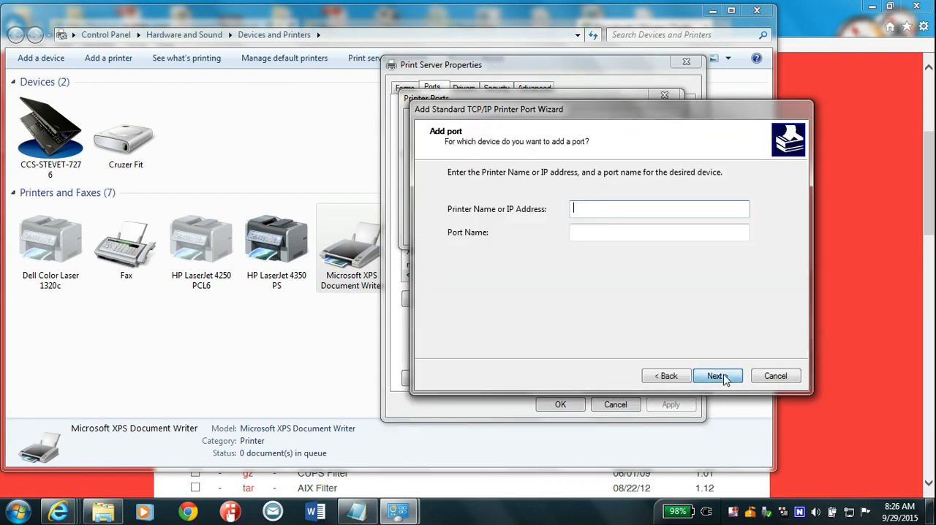
type("10.166.2.53")
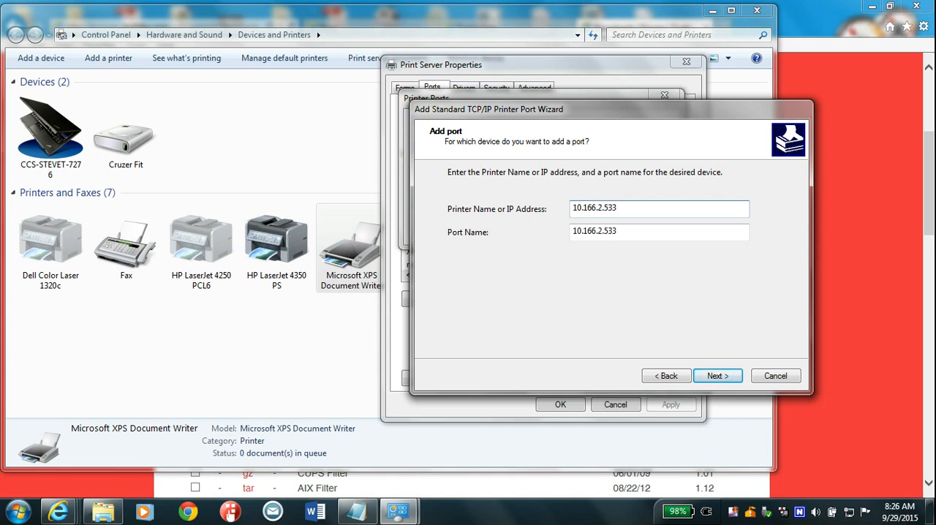
left_click(717, 376)
left_click(717, 378)
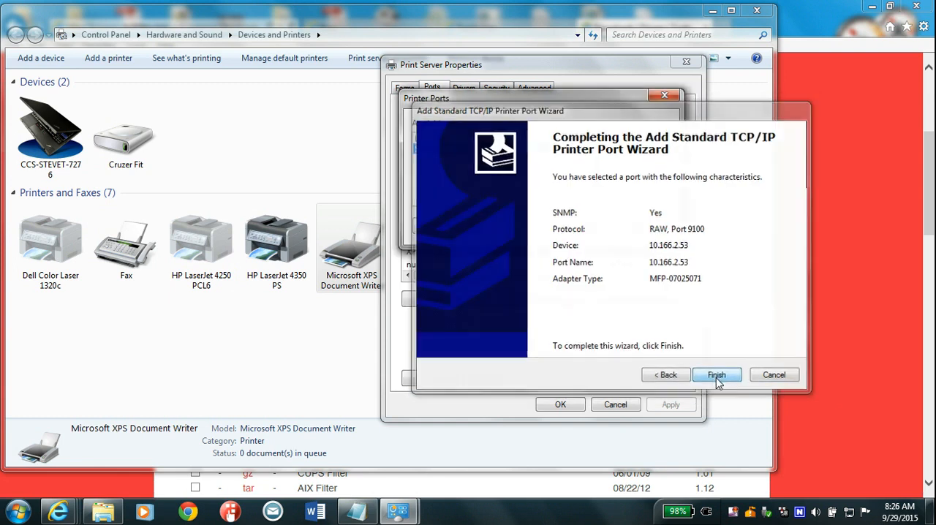
left_click(641, 227)
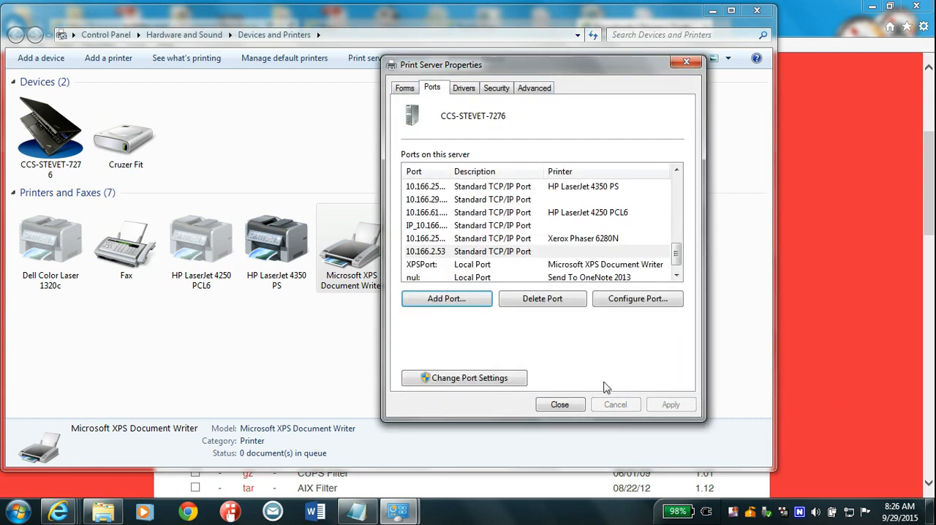
left_click(562, 404)
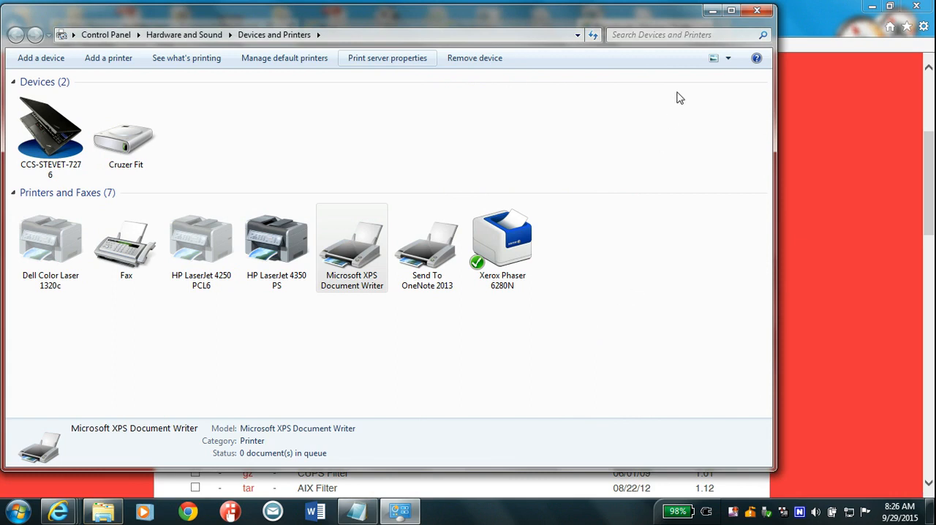
Run setup.bat from the extracted es455-client-v210m folder and accept the installer's license agreement.
left_click(711, 11)
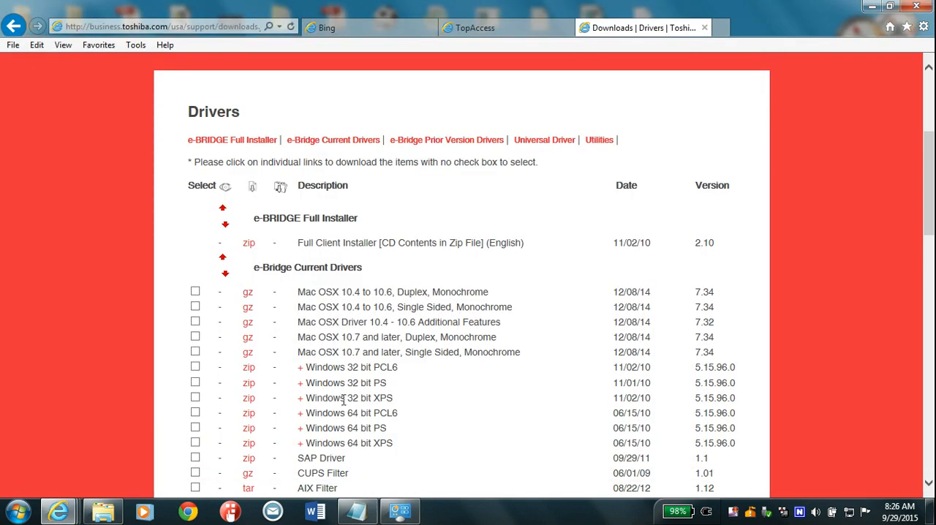
left_click(102, 510)
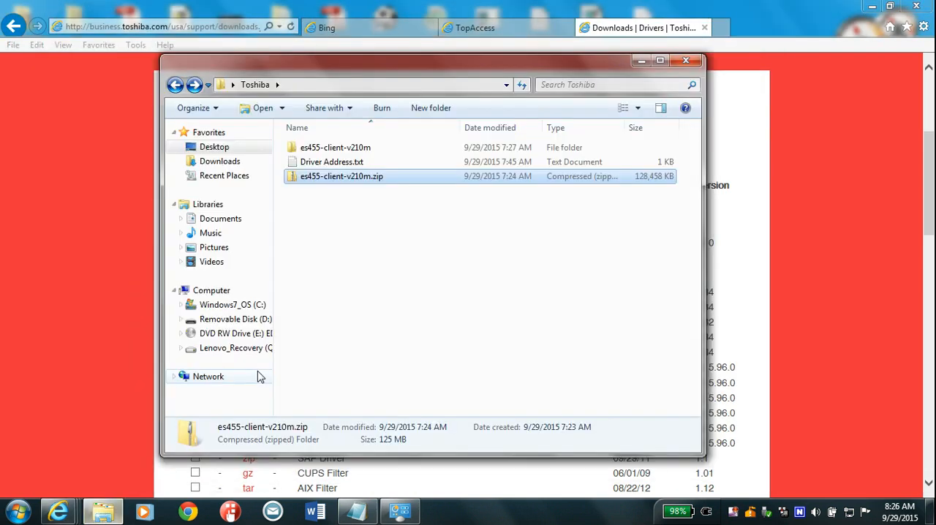
double_click(337, 149)
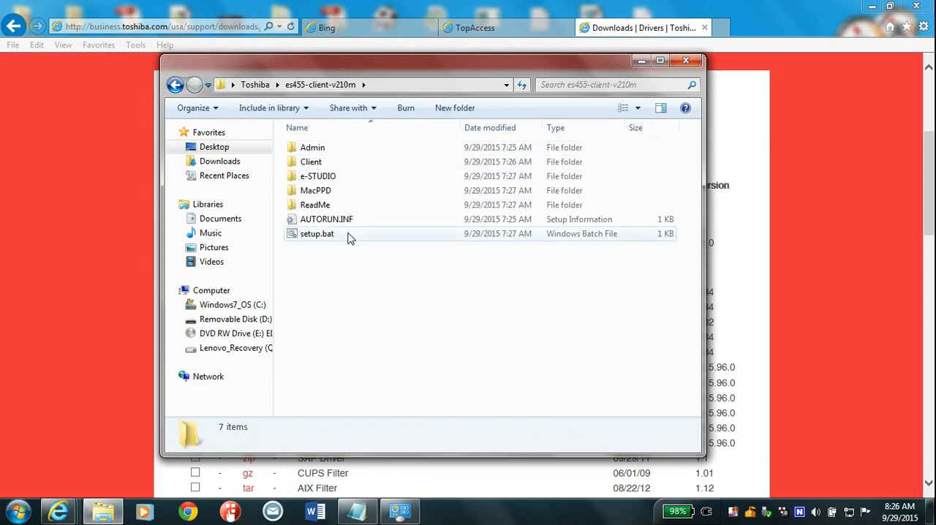
double_click(319, 240)
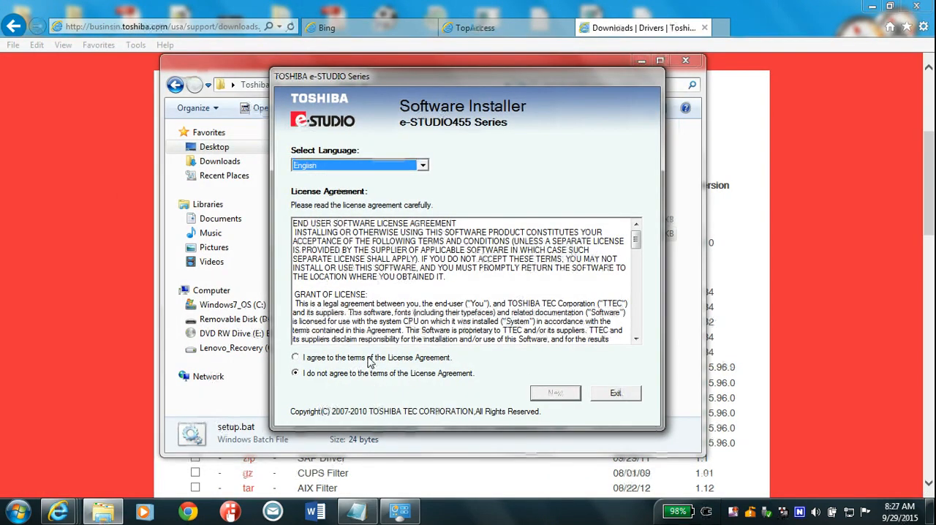
left_click(369, 360)
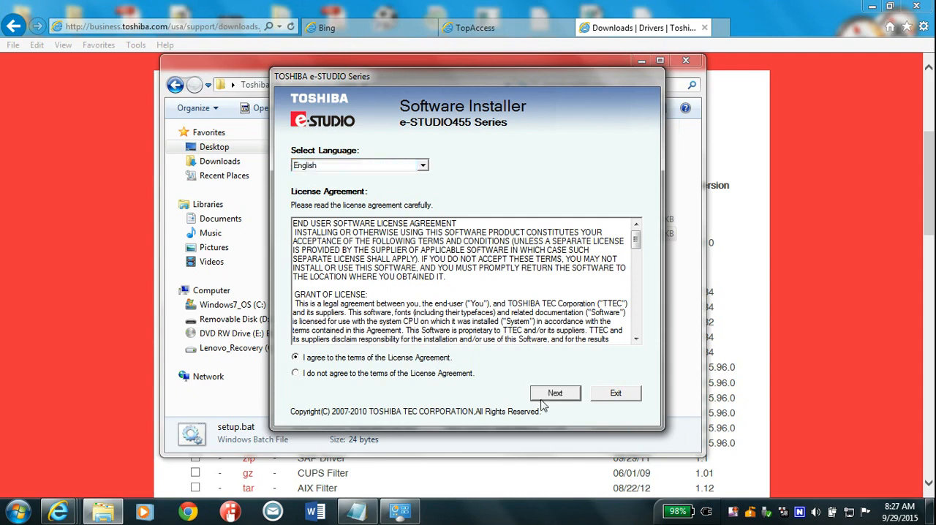
left_click(554, 393)
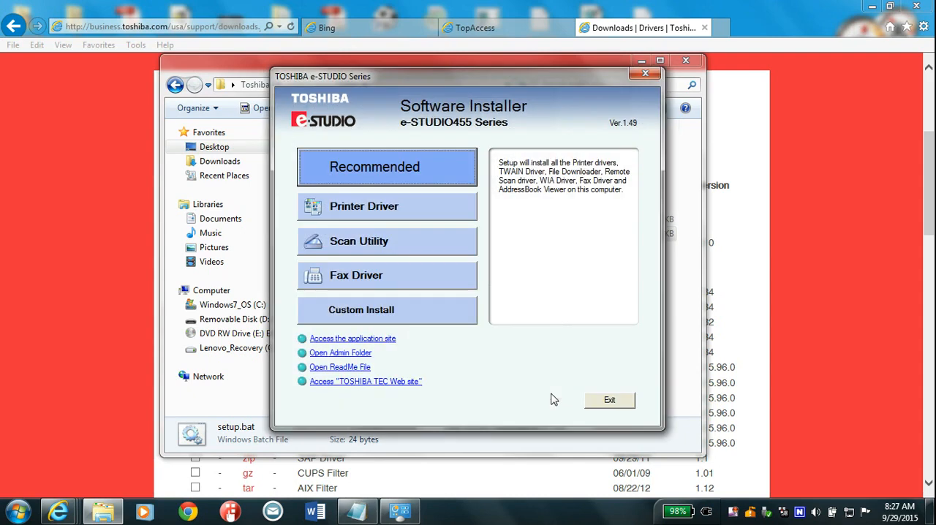
Start a custom install containing only the TOSHIBA e-STUDIO455Series PS3 printer driver.
left_click(399, 316)
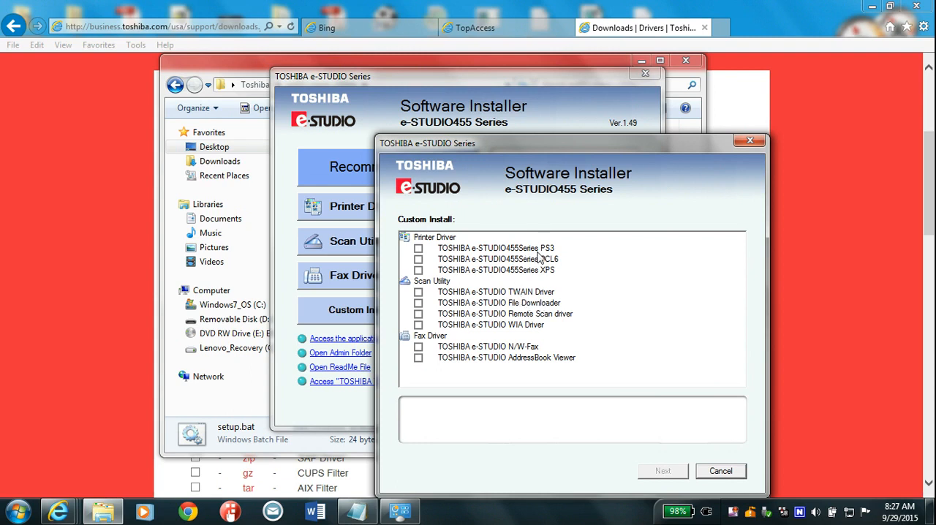
left_click(418, 249)
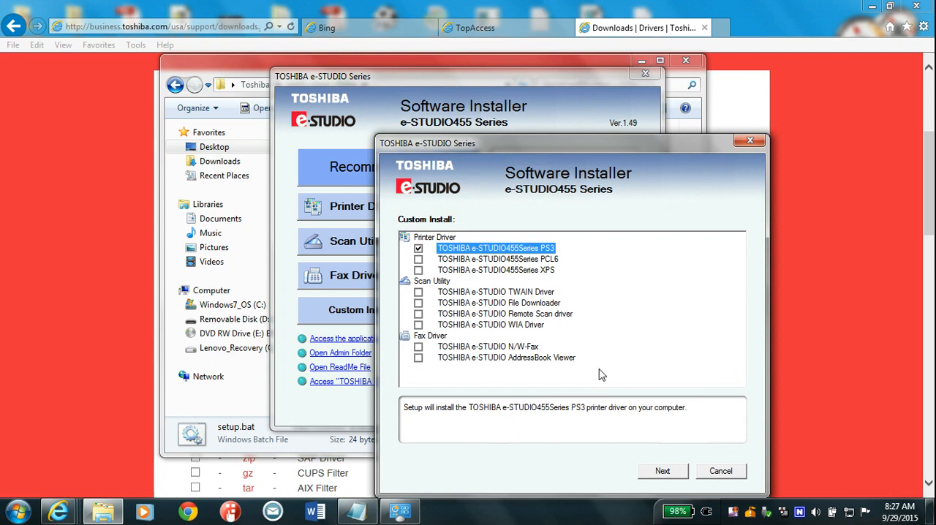
left_click(661, 471)
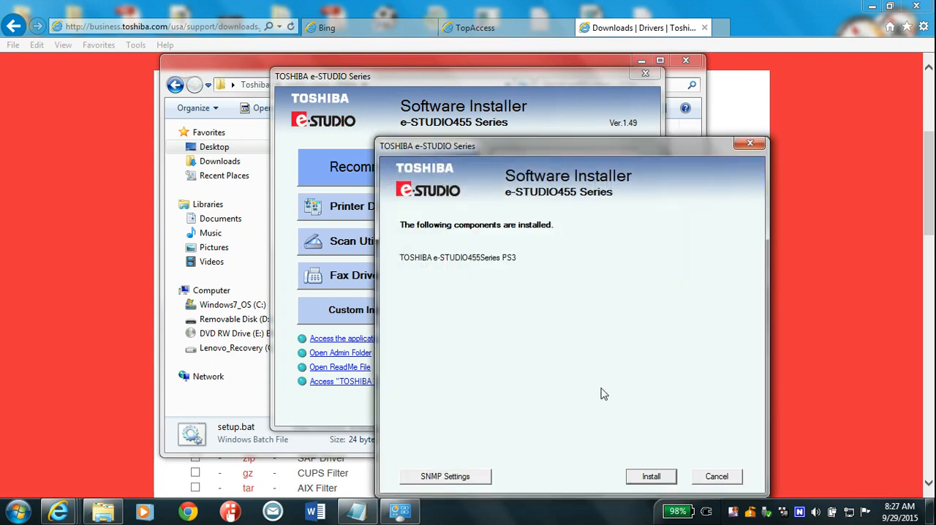
left_click(650, 479)
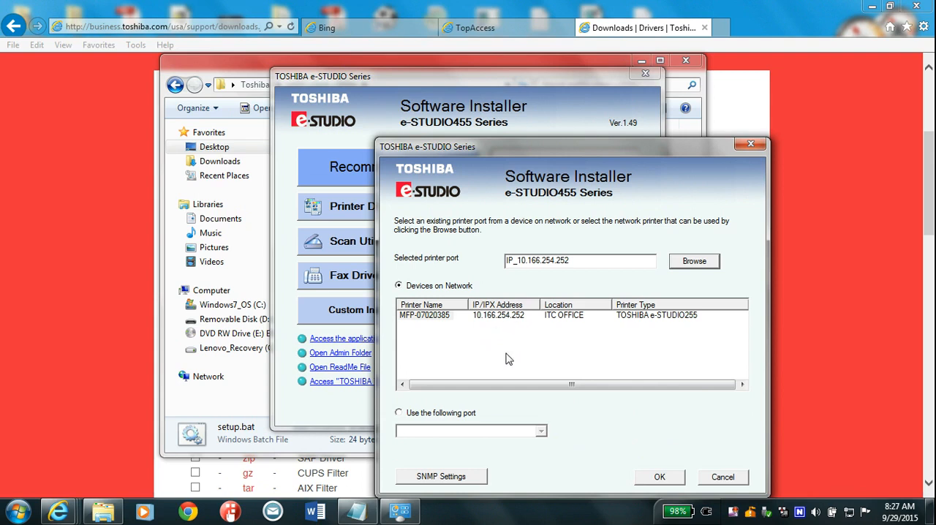
Assign the existing port 10.166.2.53 to the printer driver instead of a discovered network device.
left_click(400, 414)
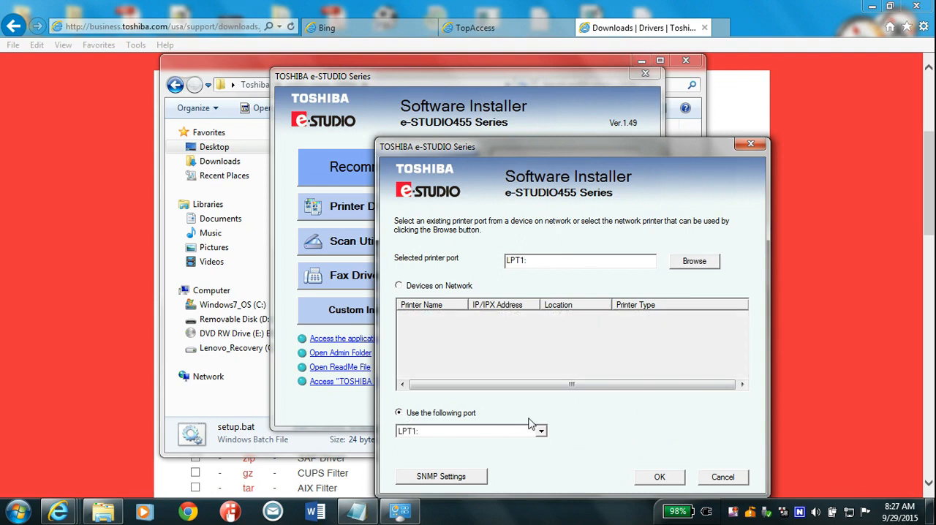
left_click(541, 432)
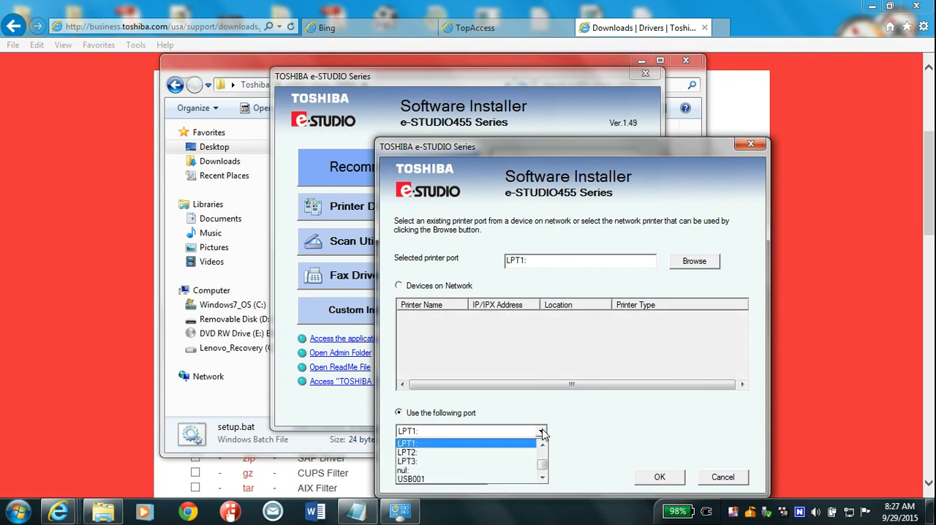
scroll(543, 447, "up", 3)
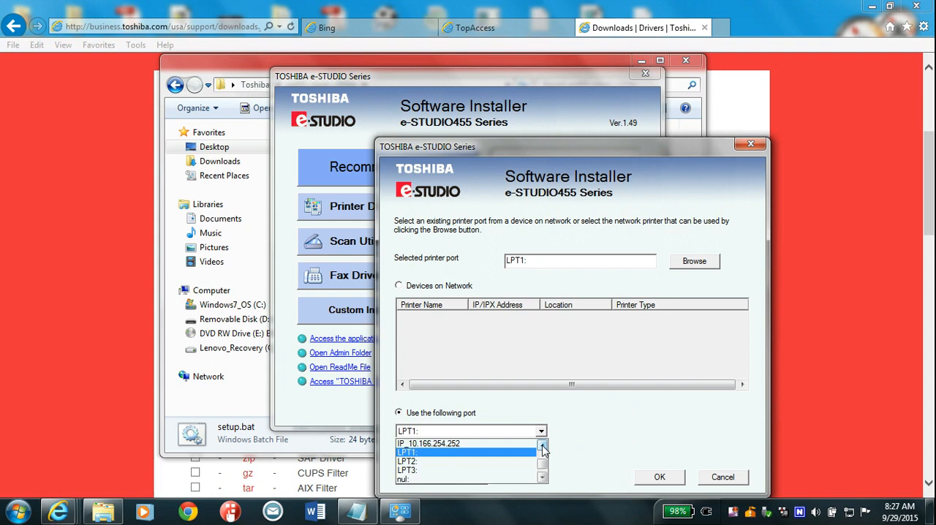
scroll(542, 448, "up", 3)
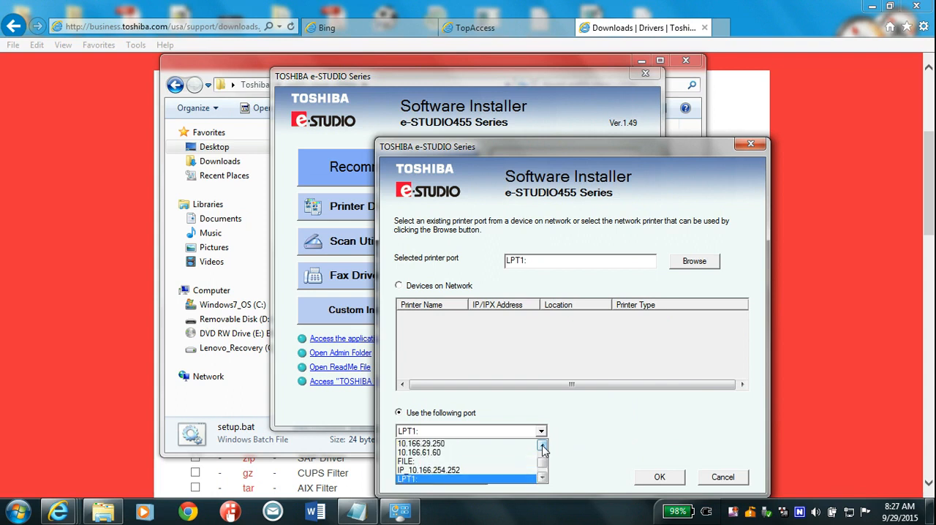
scroll(542, 448, "up", 5)
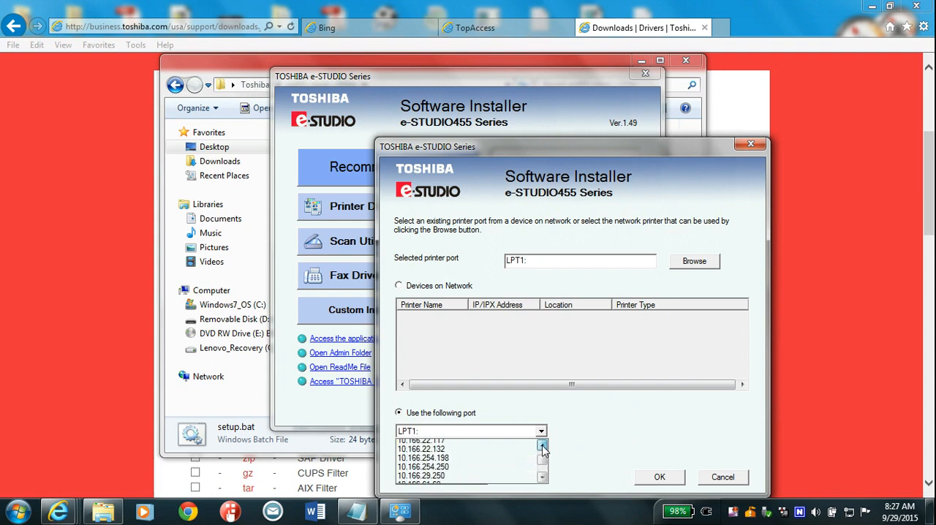
left_click(542, 446)
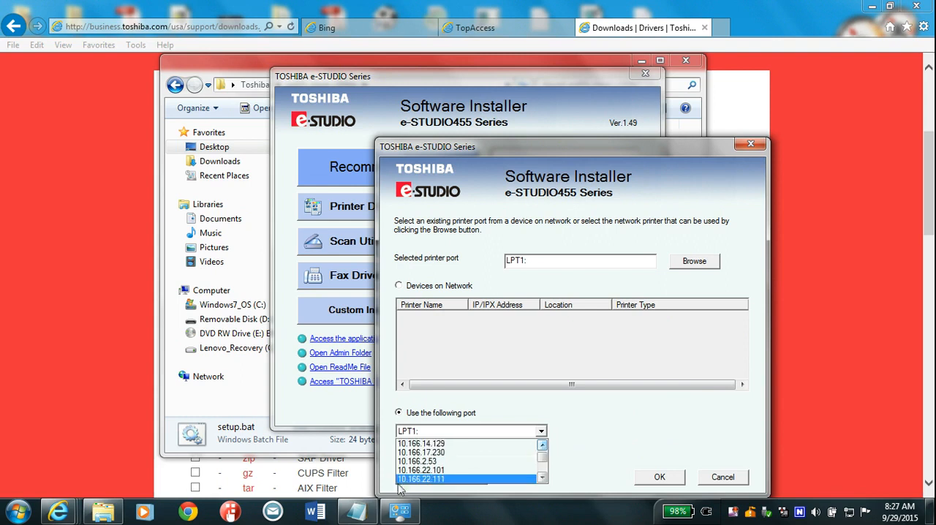
left_click(445, 462)
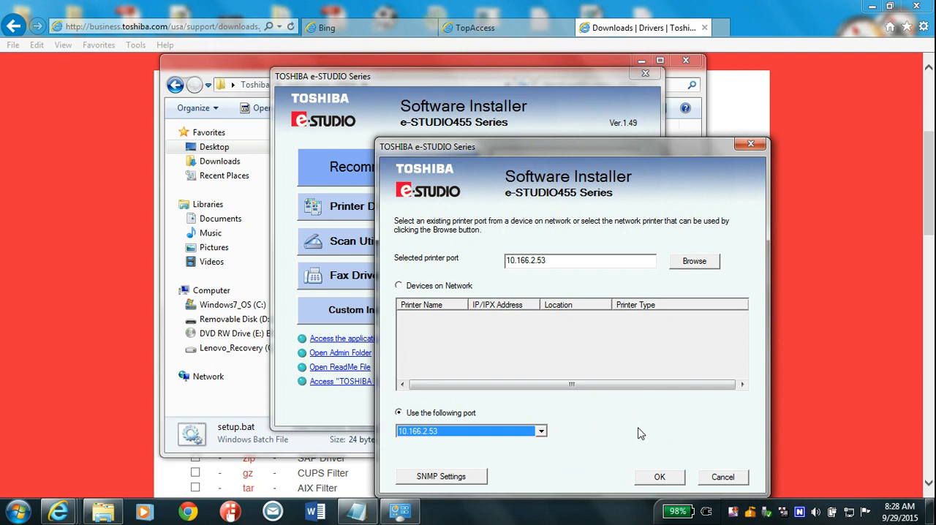
left_click(660, 479)
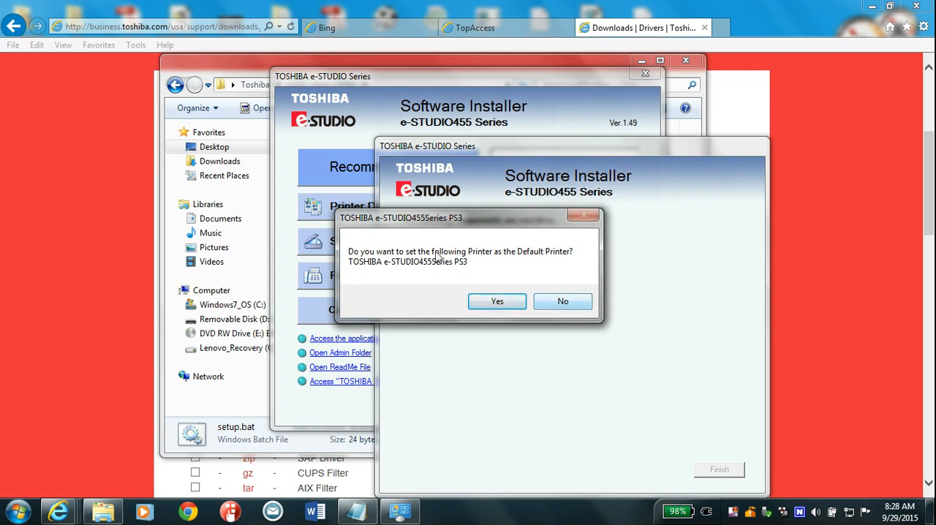
Decline making the Toshiba the default printer, finish the installation and exit the software installer.
left_click(563, 303)
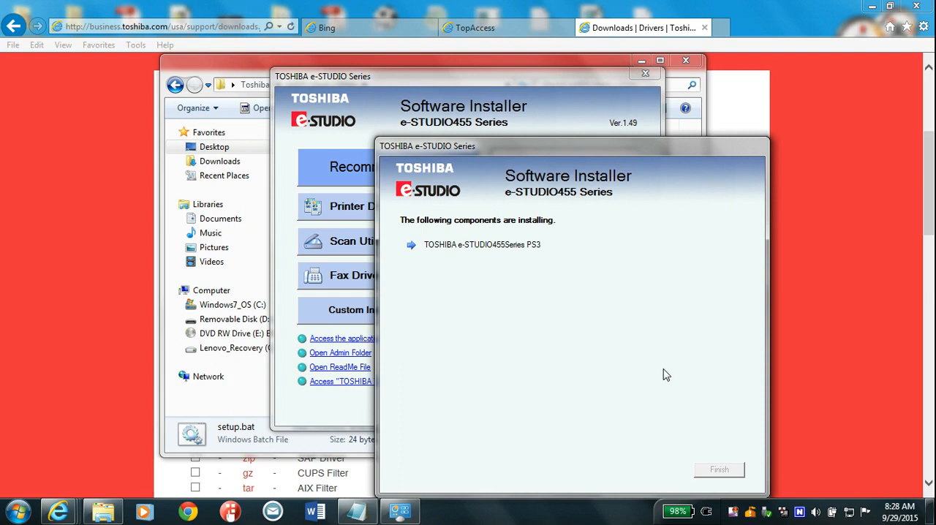
left_click(719, 469)
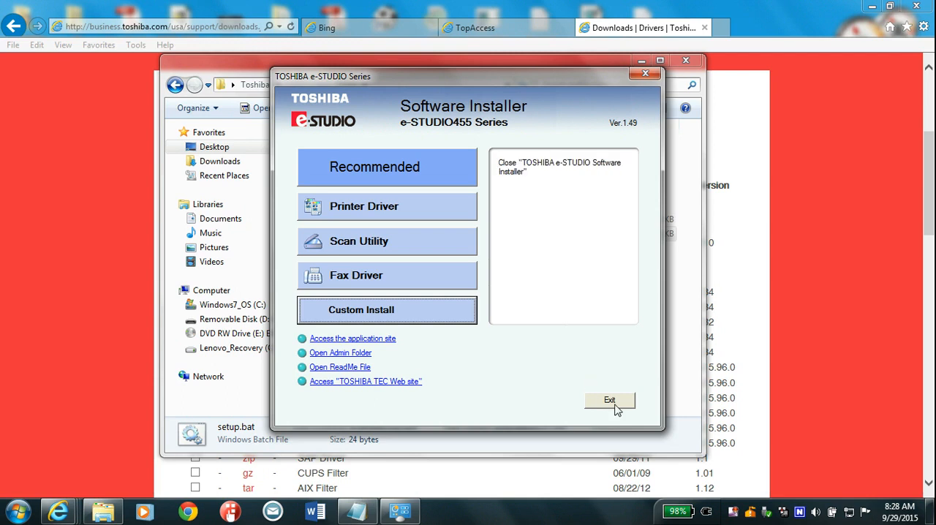
left_click(609, 399)
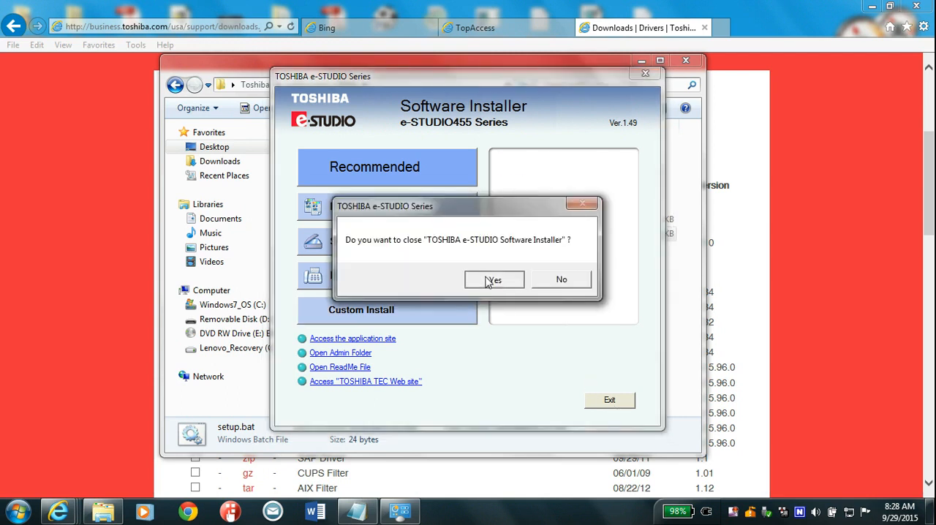
left_click(488, 279)
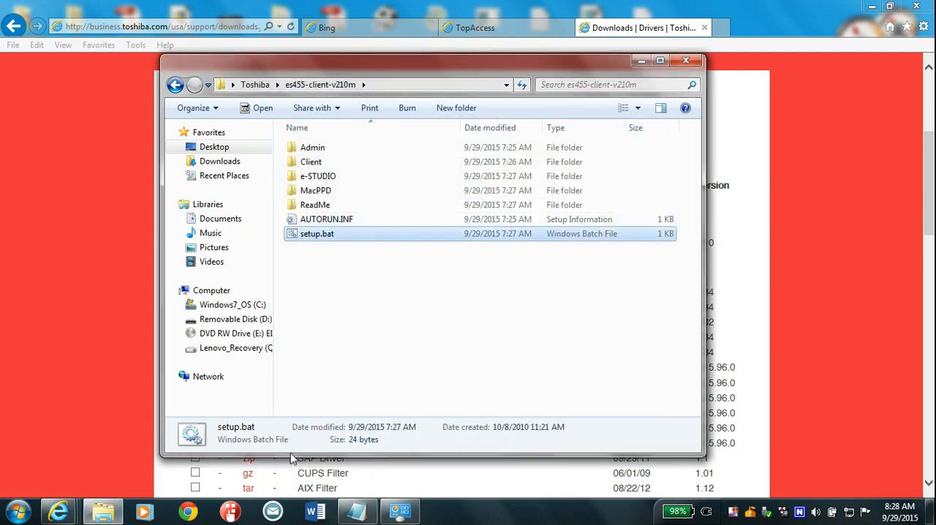
Send a test page to the TOSHIBA e-STUDIO455Series PS3 from its printer properties in Devices and Printers.
left_click(400, 513)
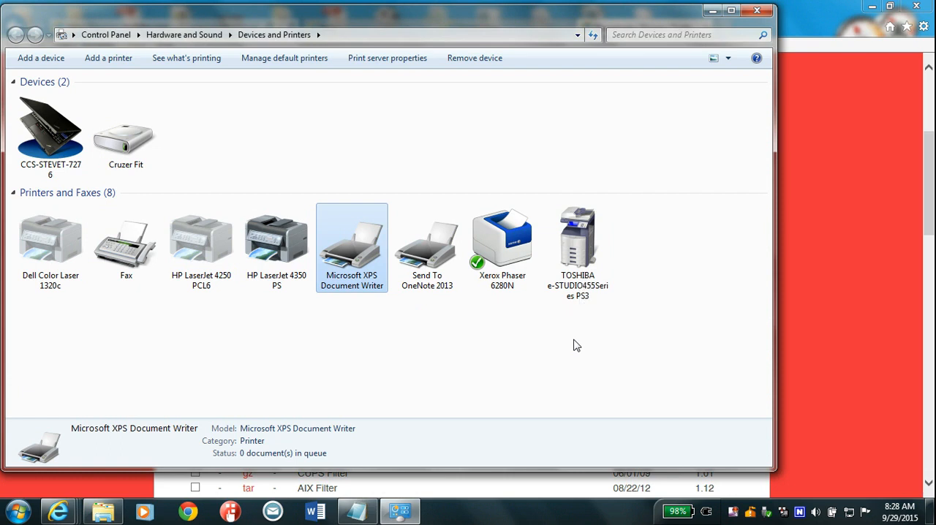
left_click(583, 256)
right_click(583, 256)
left_click(639, 341)
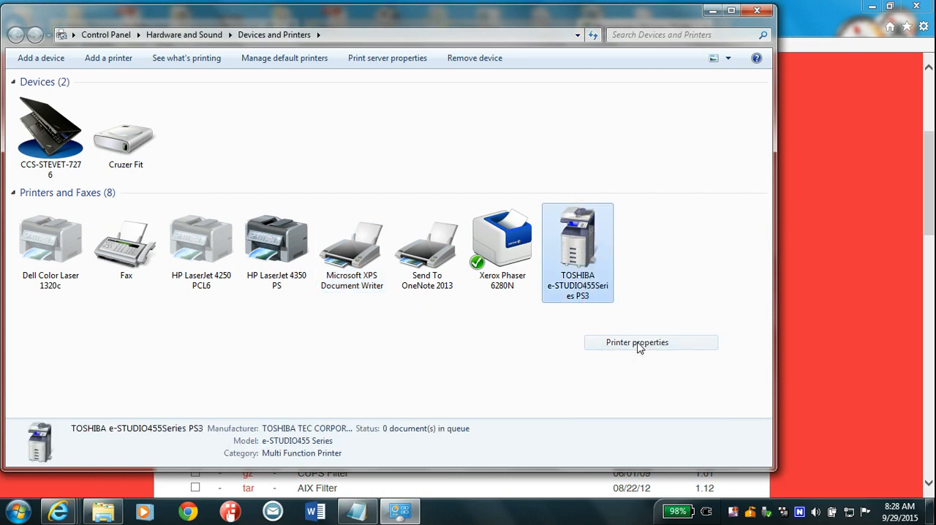
left_click(744, 446)
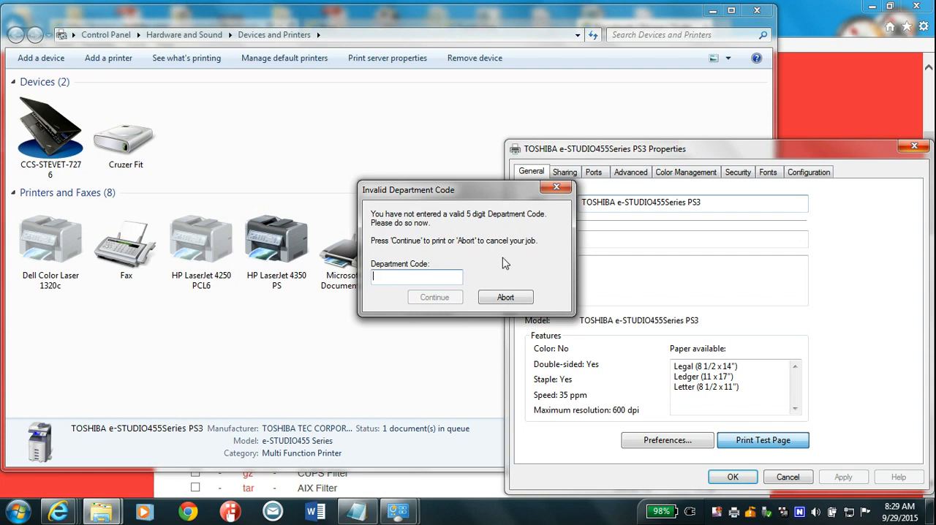
Abort the test print at the department code request and close the printer properties without saving changes.
left_click(503, 299)
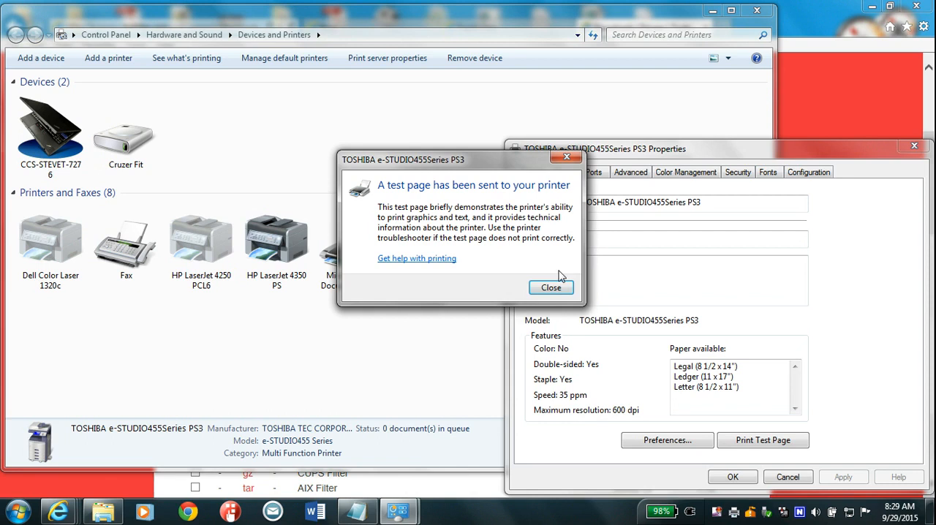
left_click(551, 287)
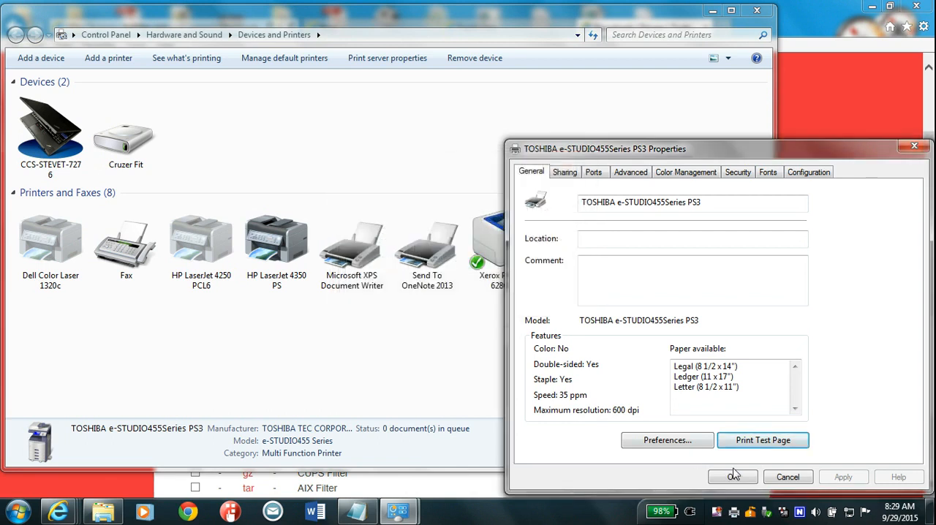
left_click(783, 476)
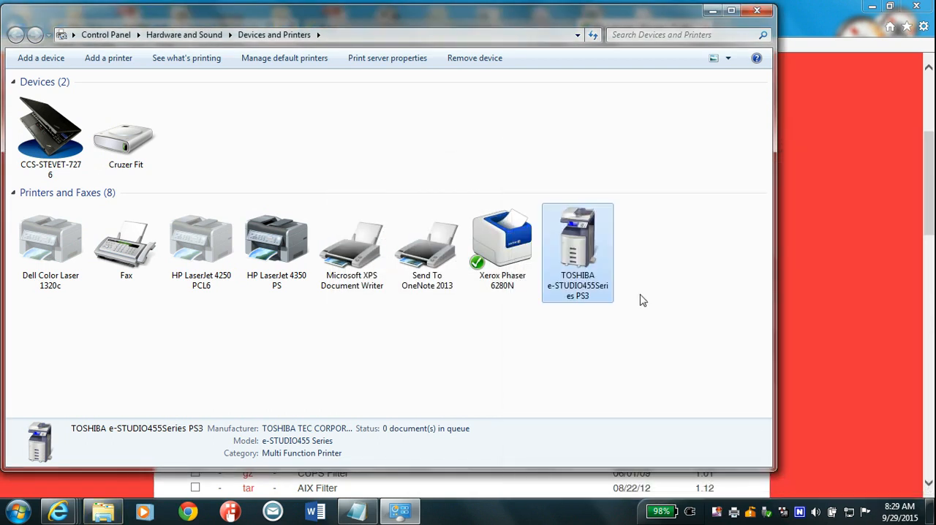